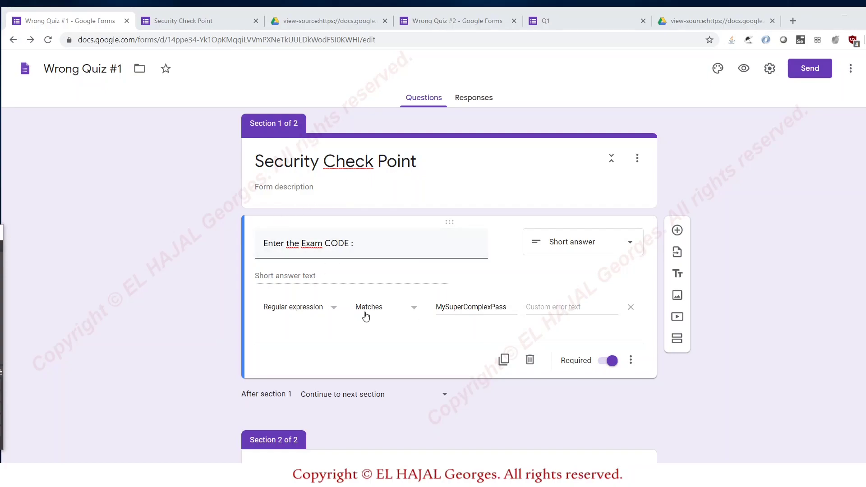
{"action": "left_click", "coordinate": [630, 360]}
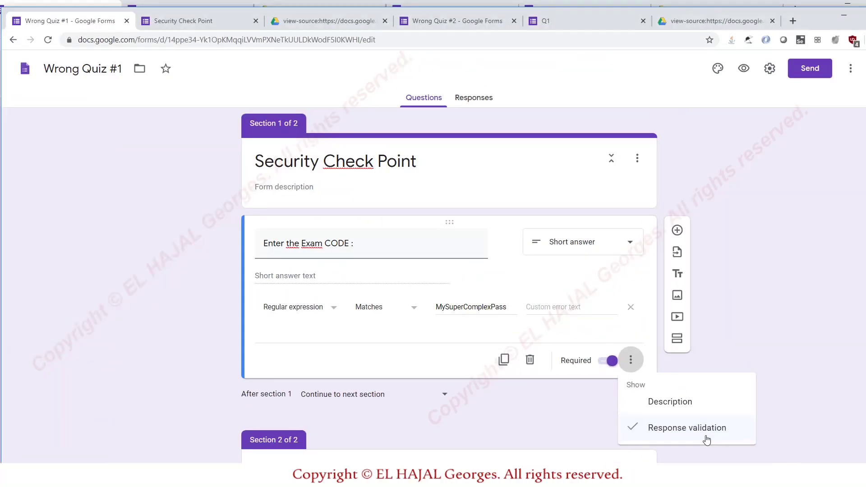
{"action": "left_click", "coordinate": [566, 203]}
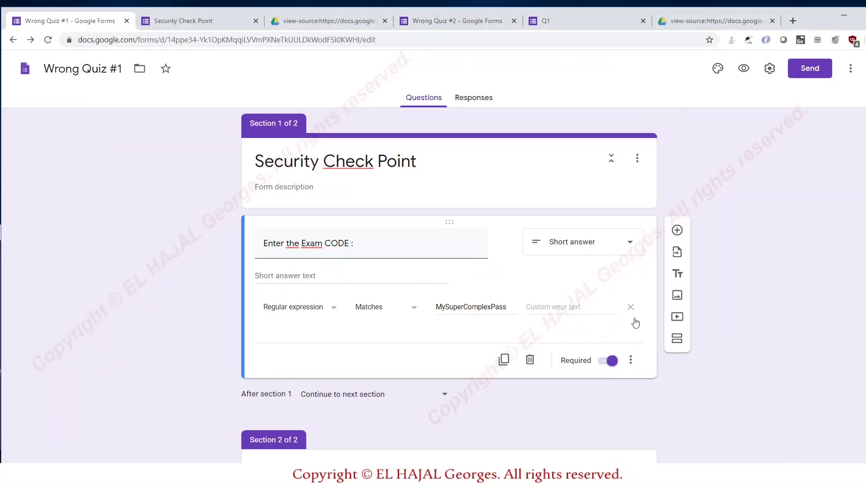
{"action": "left_click", "coordinate": [317, 312]}
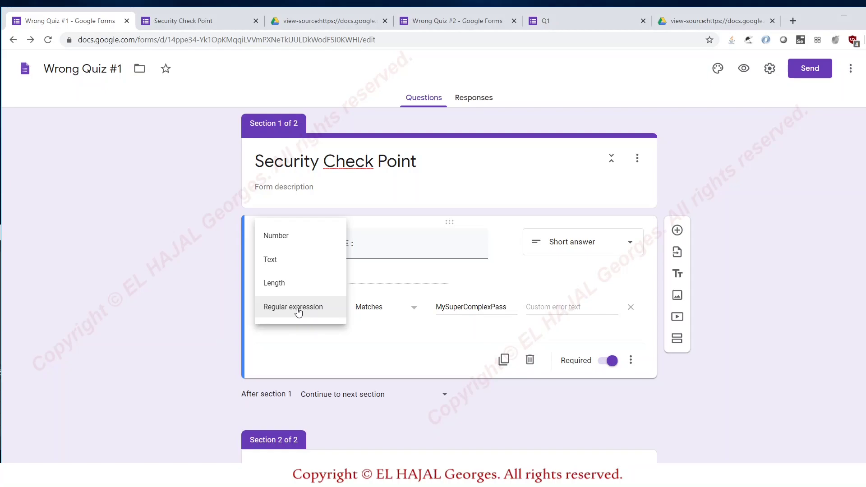
{"action": "left_click", "coordinate": [298, 311]}
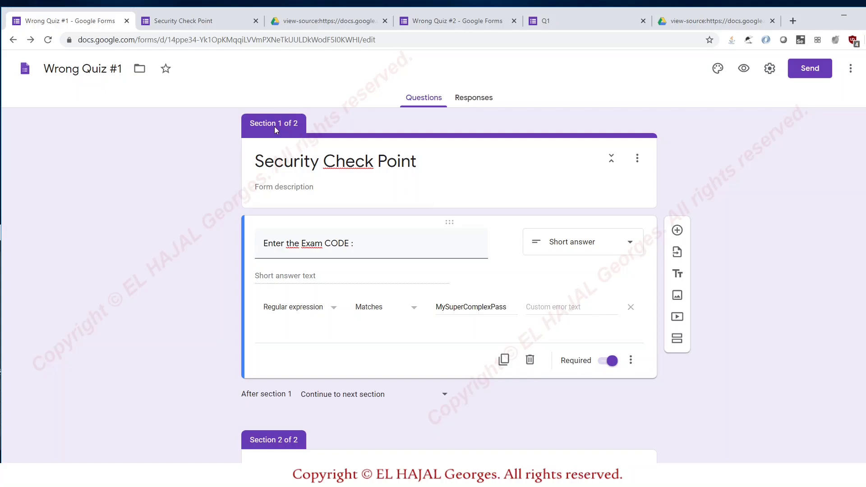
Step: Test the live form's exam code check with the wrong code 'qqqqq', then clear it
{"action": "left_click", "coordinate": [202, 23]}
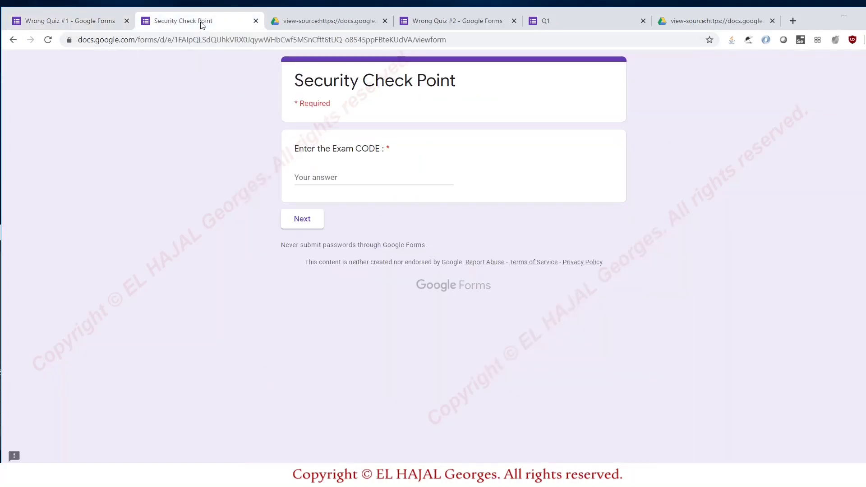
{"action": "left_click", "coordinate": [48, 40]}
{"action": "left_click", "coordinate": [350, 174]}
{"action": "type", "text": "qqqqq"}
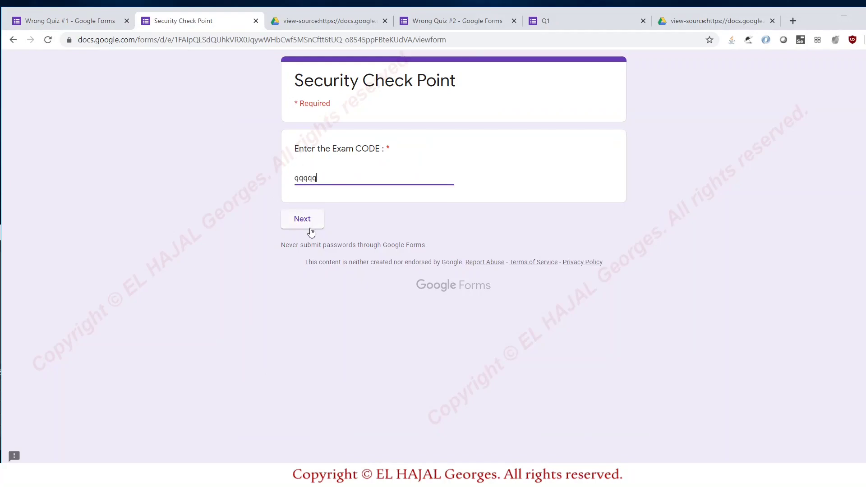
{"action": "left_click", "coordinate": [310, 227]}
{"action": "left_click_drag", "start_coordinate": [323, 177], "coordinate": [283, 182]}
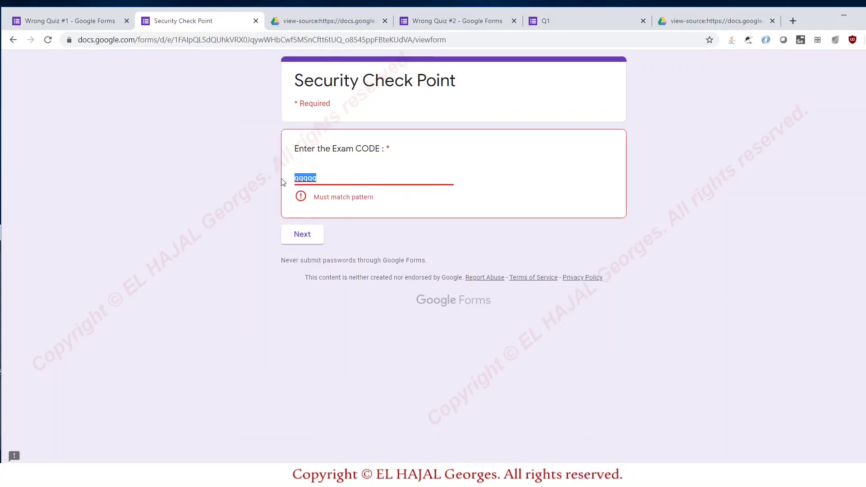
{"action": "key", "text": "BackSpace"}
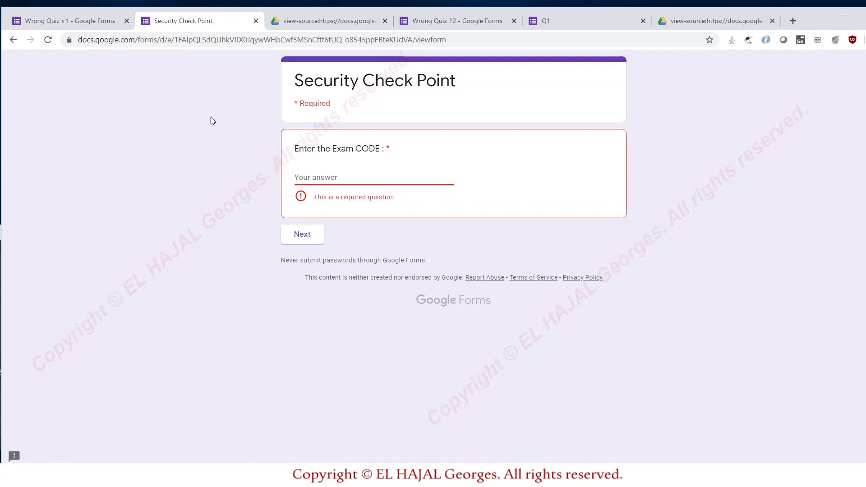
Step: Copy the validation pattern from the Wrong Quiz #1 editor and submit it as the exam code
{"action": "left_click", "coordinate": [81, 21]}
{"action": "left_click", "coordinate": [468, 308]}
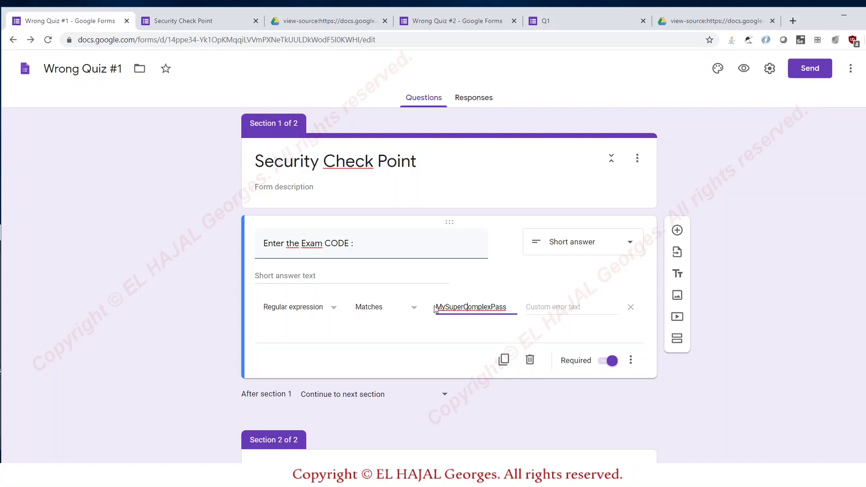
{"action": "left_click_drag", "start_coordinate": [436, 306], "coordinate": [512, 306]}
{"action": "key", "text": "ctrl+c"}
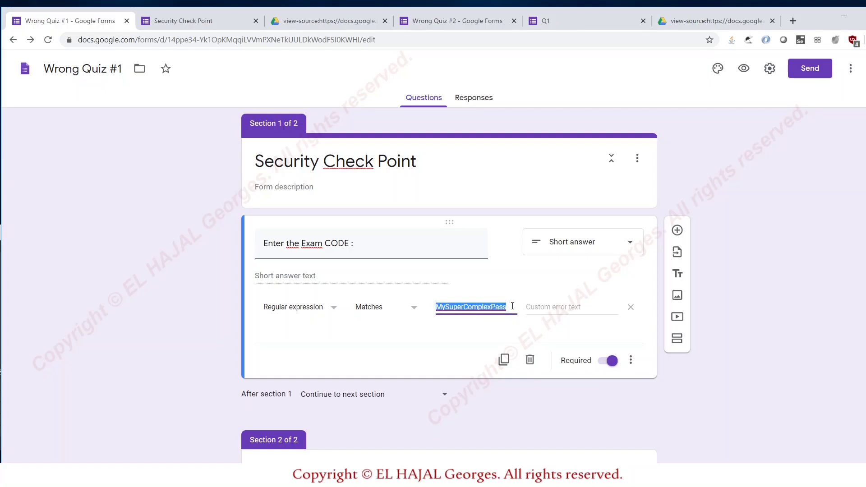
{"action": "left_click", "coordinate": [209, 23]}
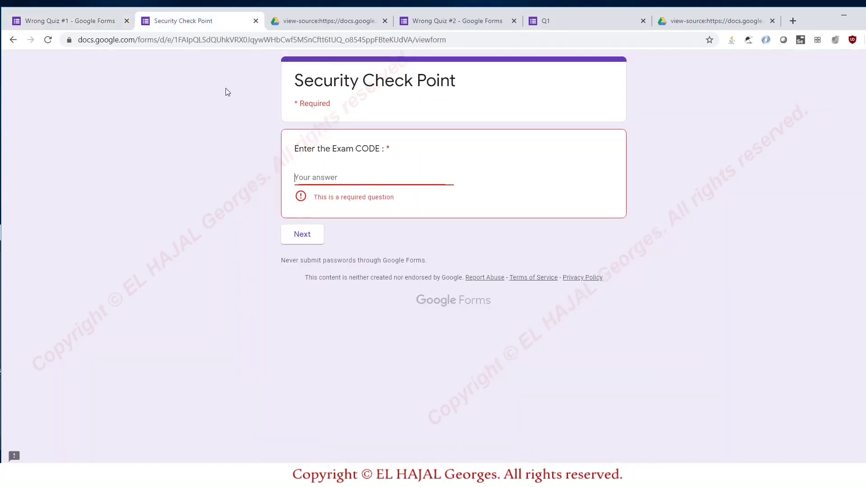
{"action": "left_click", "coordinate": [315, 174]}
{"action": "key", "text": "ctrl+v"}
{"action": "left_click", "coordinate": [315, 221]}
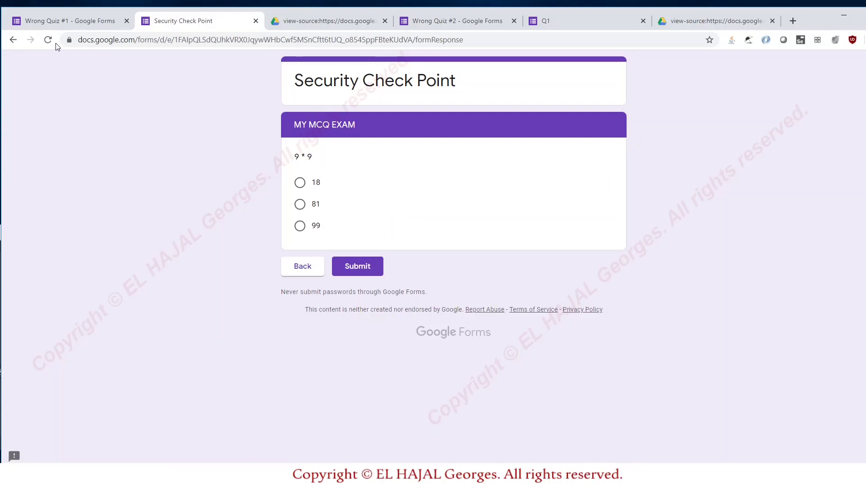
Step: View the live form's page source and underline the exam question and its accepted code
{"action": "right_click", "coordinate": [723, 143]}
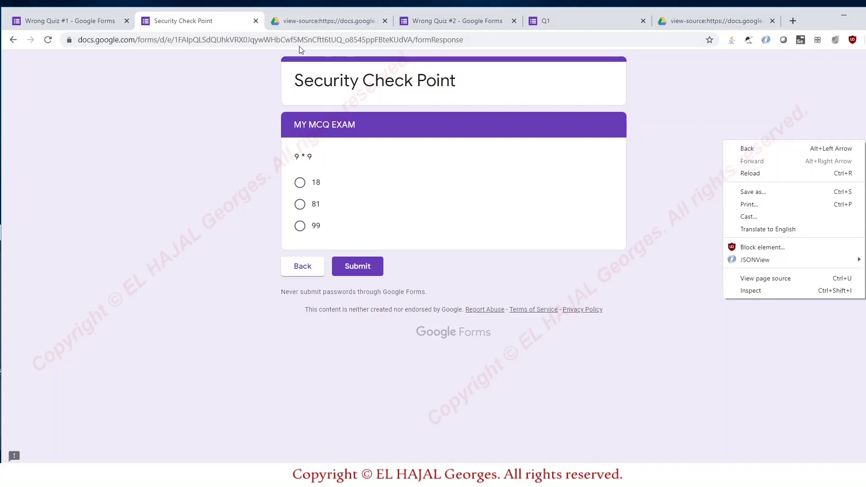
{"action": "left_click", "coordinate": [320, 22]}
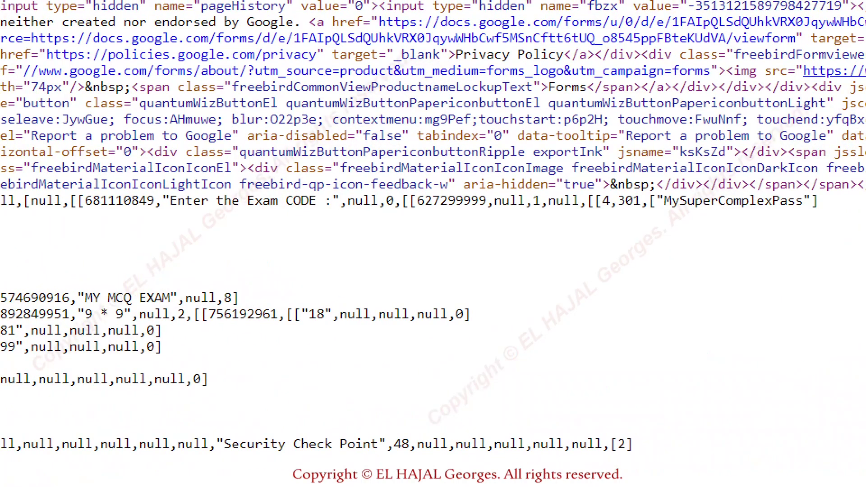
{"action": "left_click_drag", "start_coordinate": [170, 209], "coordinate": [316, 208]}
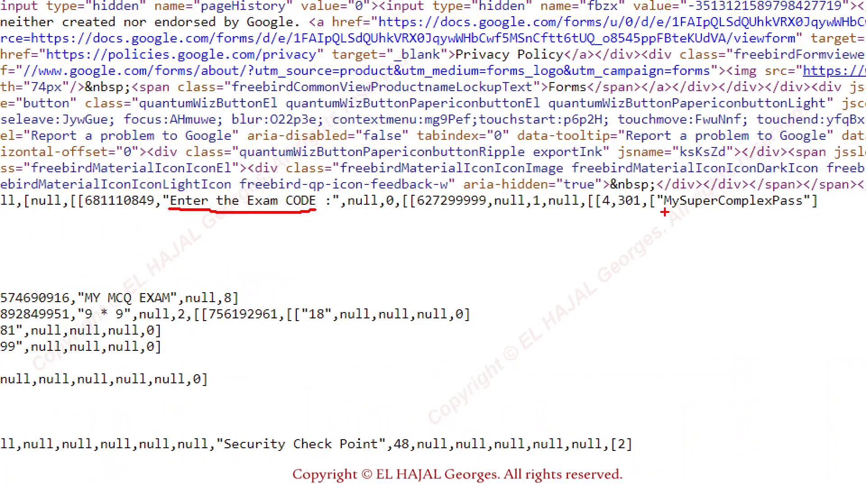
{"action": "left_click_drag", "start_coordinate": [663, 210], "coordinate": [801, 212]}
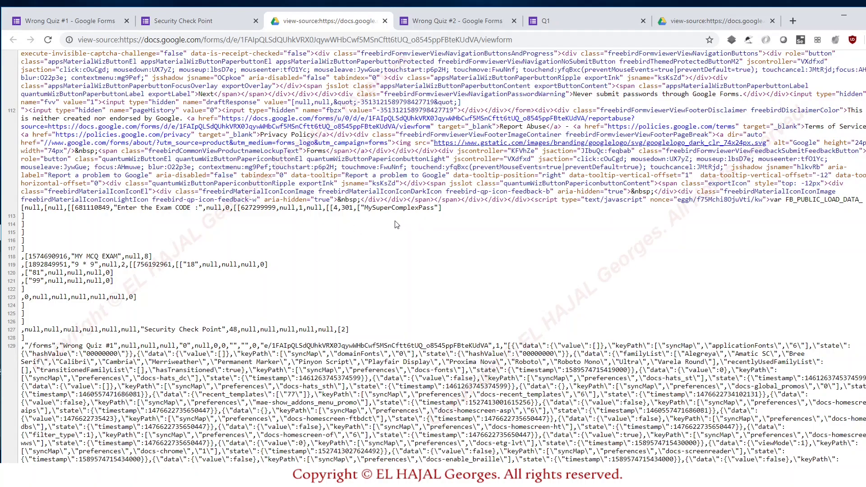
Step: Compare the Wrong Quiz #1 editor with its page source, then switch to Wrong Quiz #2's editor
{"action": "key", "text": "ctrl+1"}
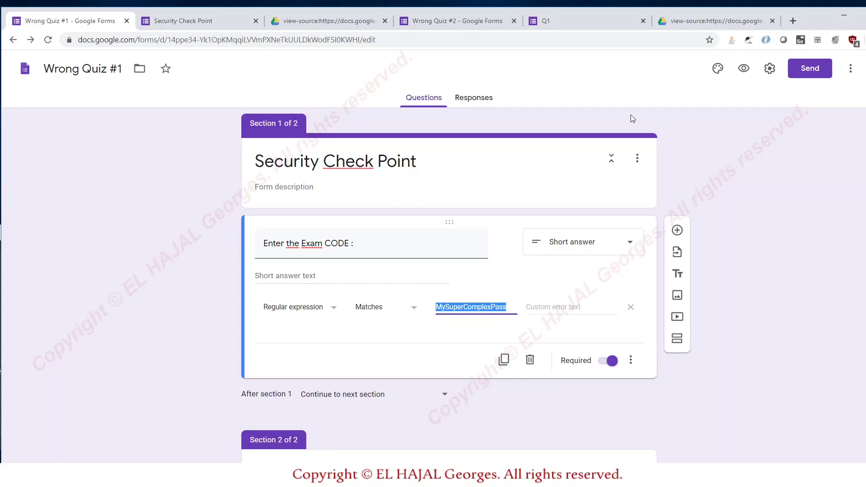
{"action": "left_click", "coordinate": [336, 24]}
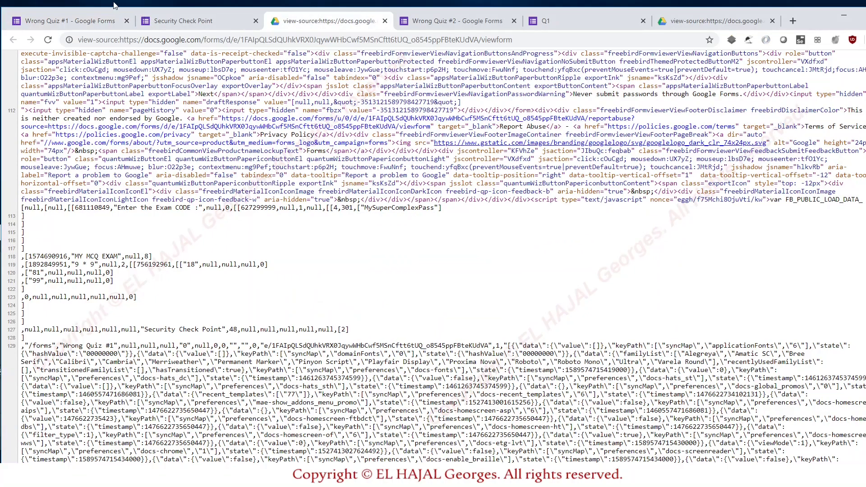
{"action": "left_click", "coordinate": [88, 20]}
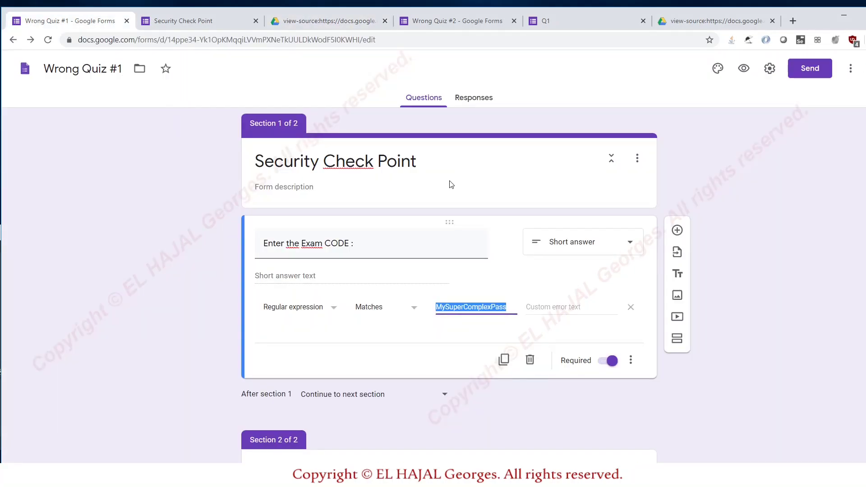
{"action": "left_click", "coordinate": [747, 214]}
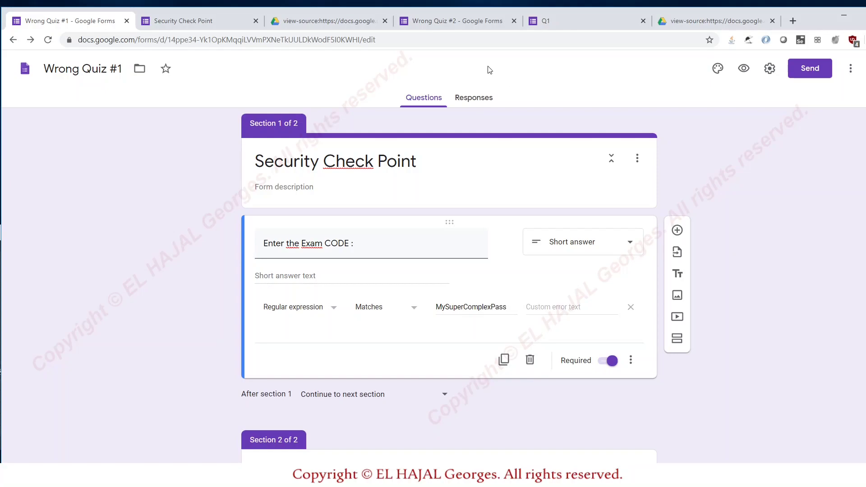
{"action": "left_click", "coordinate": [439, 20]}
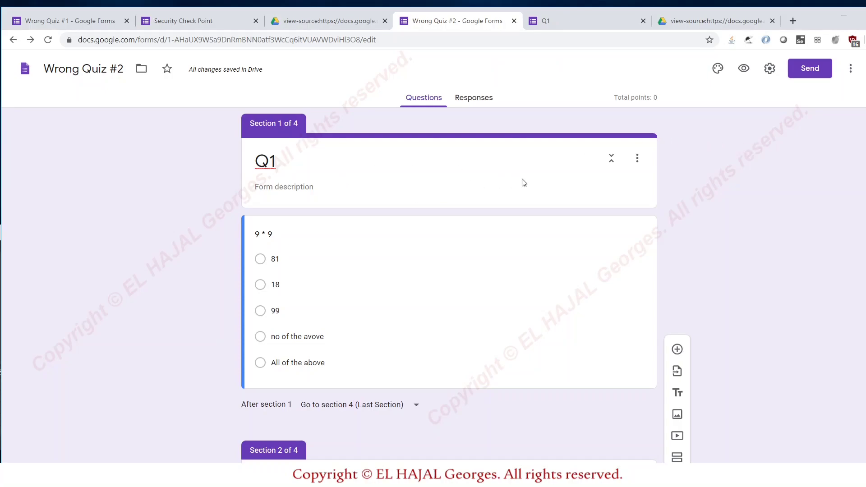
Step: Edit the 9 * 9 question and confirm 'Go to section based on answer' is enabled
{"action": "left_click", "coordinate": [450, 255]}
{"action": "scroll", "coordinate": [744, 197], "scroll_direction": "down", "scroll_amount": 2}
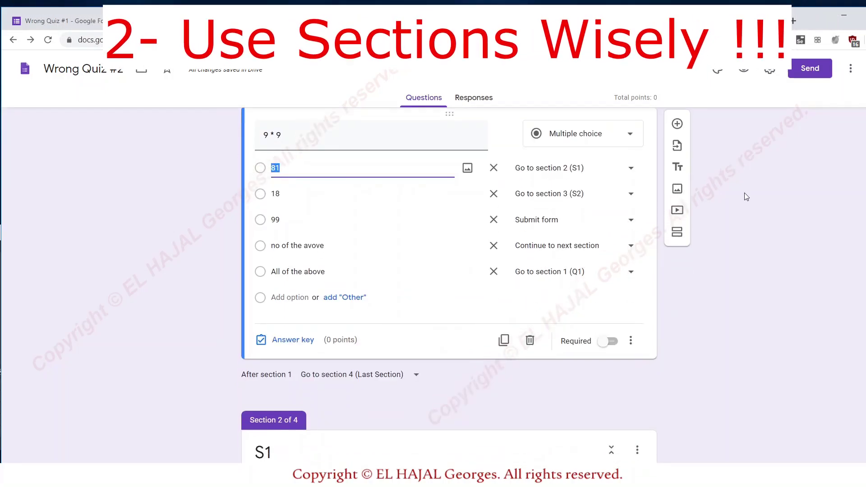
{"action": "scroll", "coordinate": [744, 194], "scroll_direction": "up", "scroll_amount": 1}
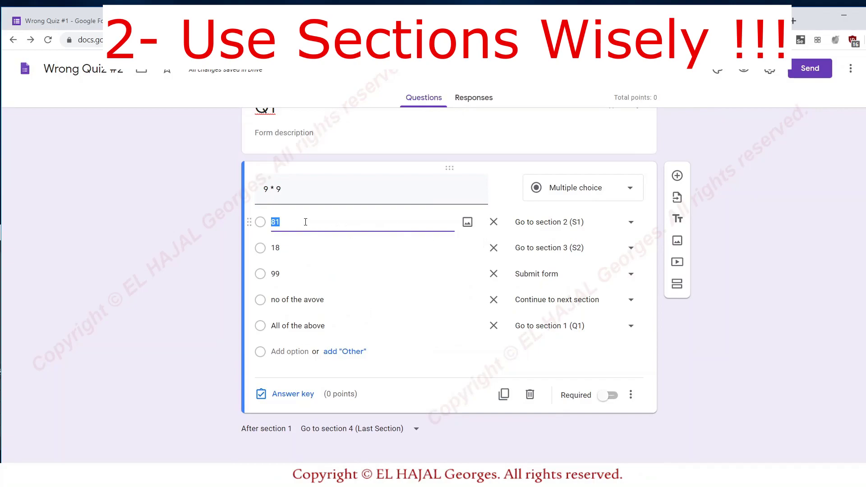
{"action": "left_click", "coordinate": [630, 396]}
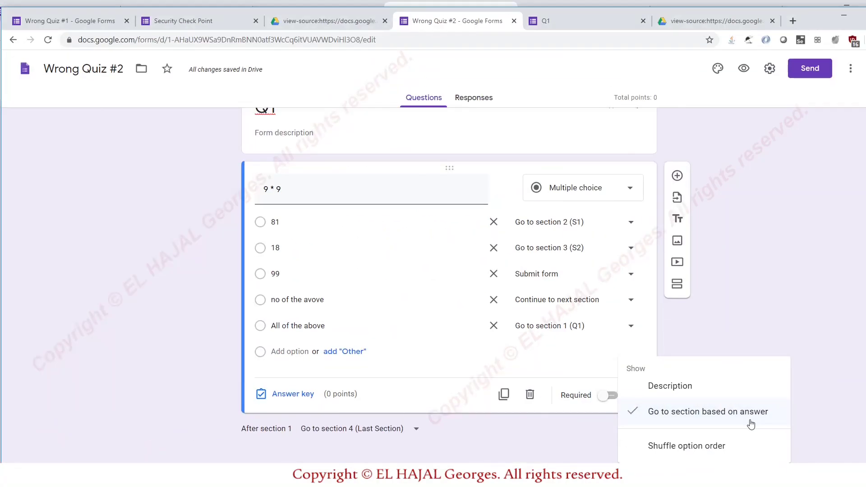
{"action": "left_click", "coordinate": [707, 214]}
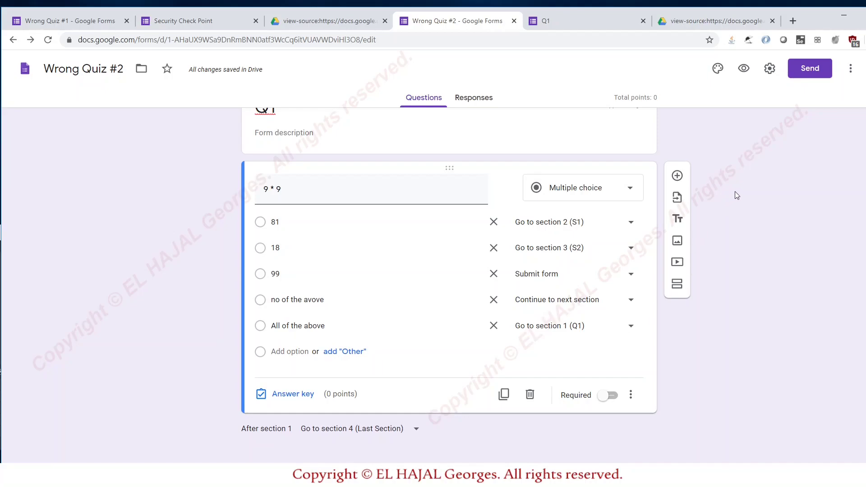
Step: Set 'After section 1' to 'Go to section 4 (Last Section)'
{"action": "scroll", "coordinate": [735, 192], "scroll_direction": "down", "scroll_amount": 7}
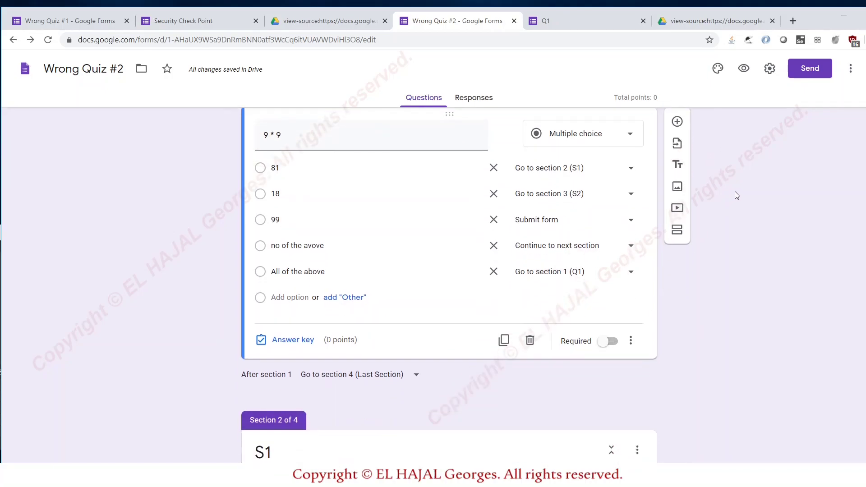
{"action": "scroll", "coordinate": [734, 191], "scroll_direction": "down", "scroll_amount": 9}
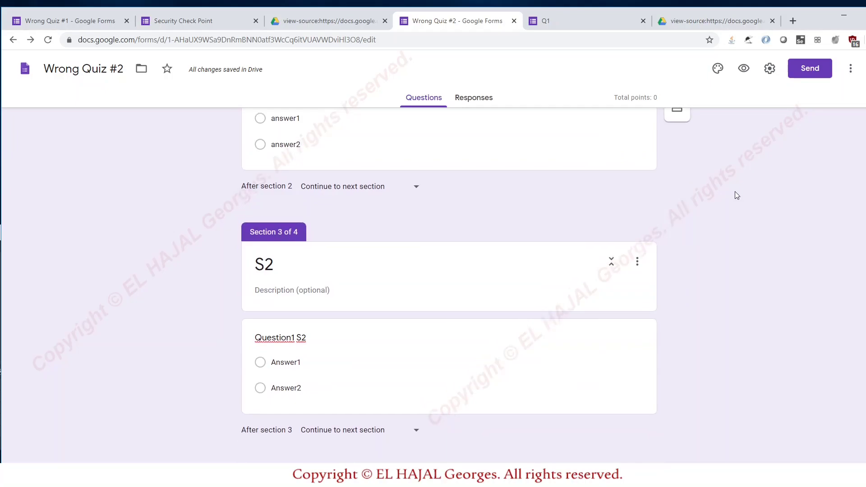
{"action": "scroll", "coordinate": [735, 192], "scroll_direction": "up", "scroll_amount": 16}
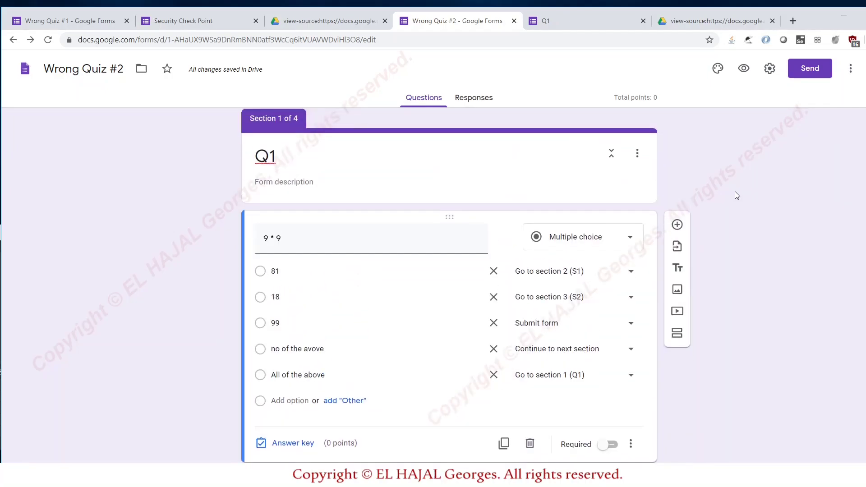
{"action": "scroll", "coordinate": [735, 191], "scroll_direction": "down", "scroll_amount": 1}
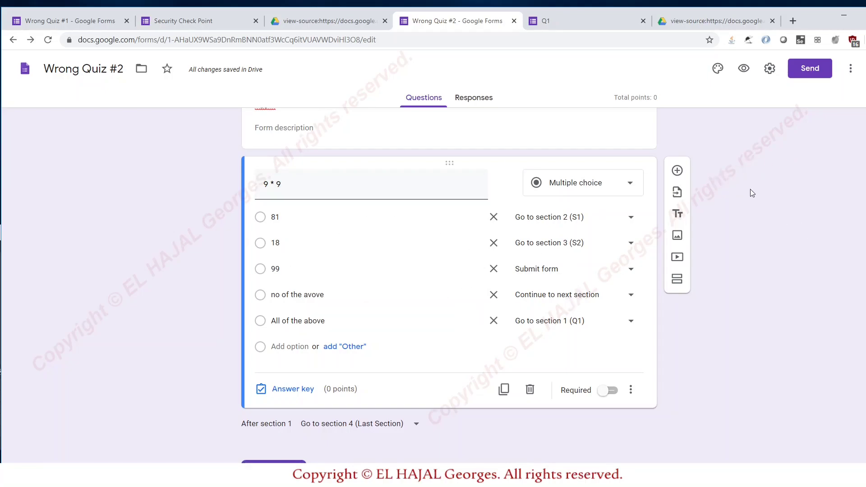
{"action": "scroll", "coordinate": [726, 260], "scroll_direction": "down", "scroll_amount": 2}
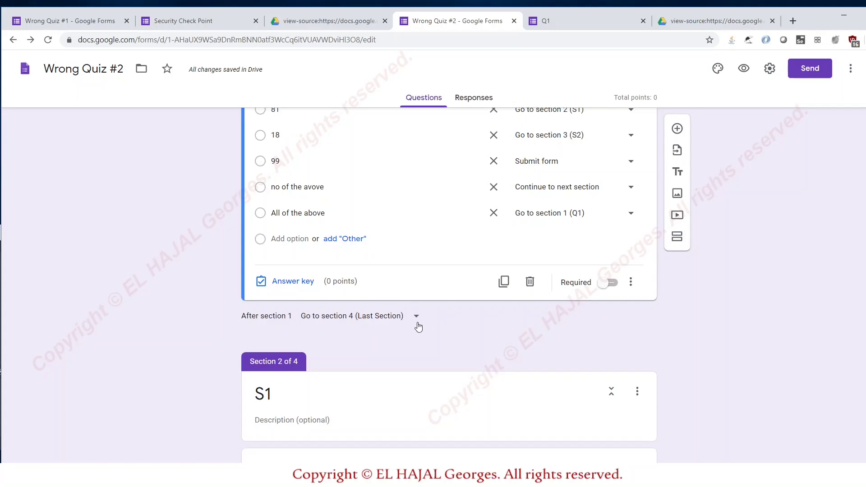
{"action": "left_click", "coordinate": [395, 317]}
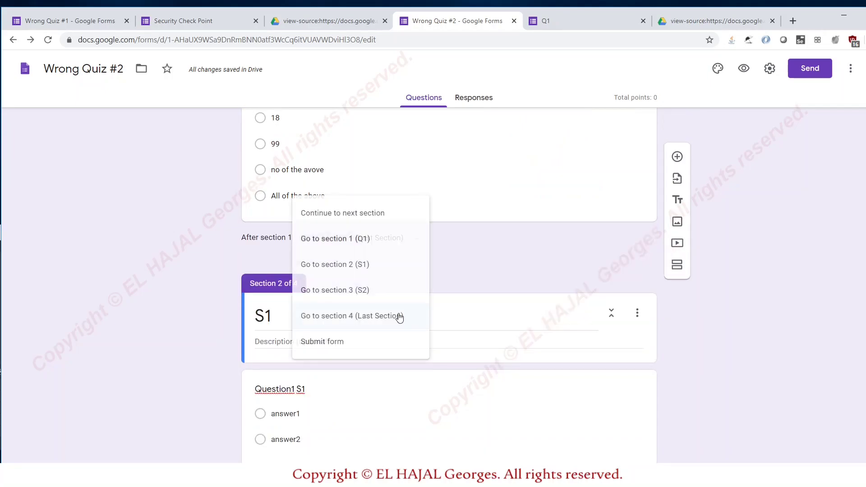
{"action": "left_click", "coordinate": [360, 313]}
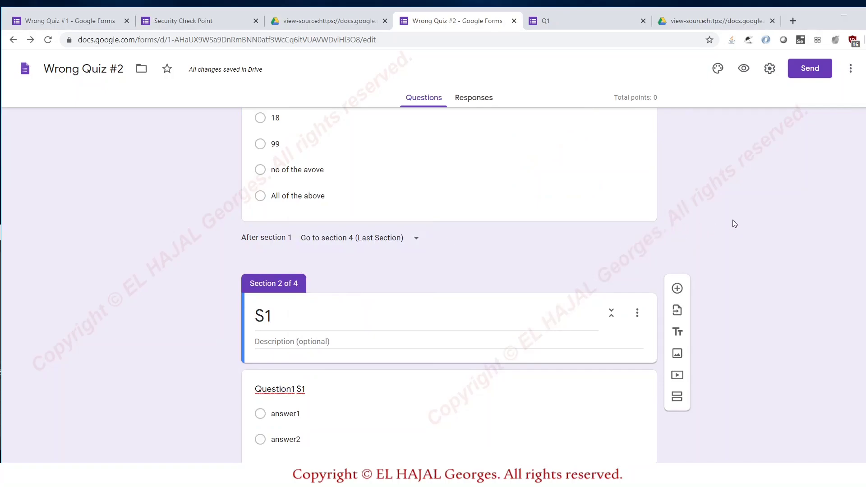
{"action": "scroll", "coordinate": [732, 220], "scroll_direction": "up", "scroll_amount": 3}
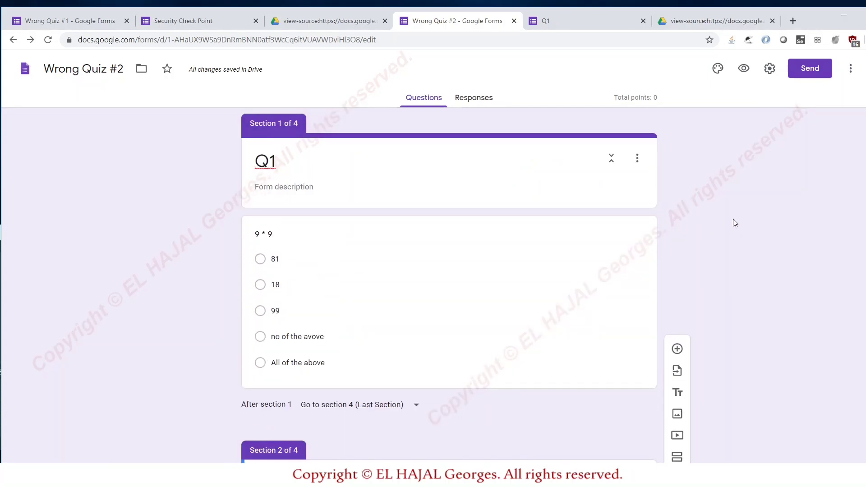
Step: Reload the live Q1 quiz and try answers 81 and 99 to see where each leads
{"action": "left_click", "coordinate": [563, 23]}
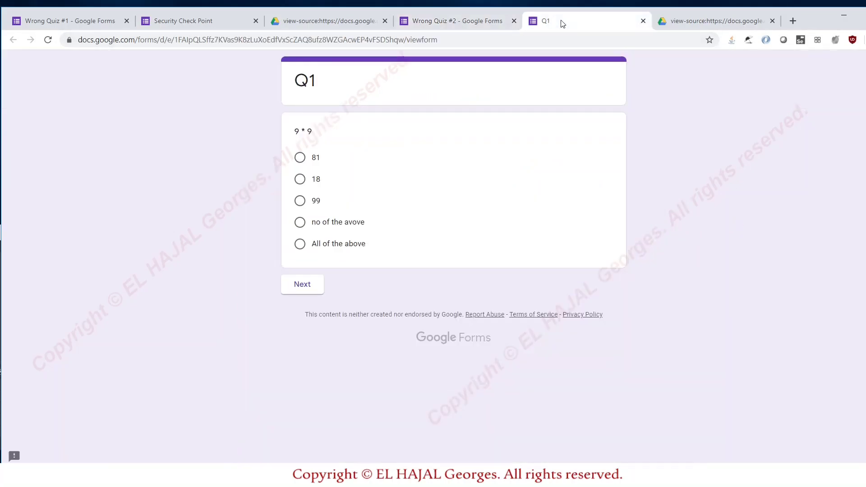
{"action": "left_click", "coordinate": [47, 39]}
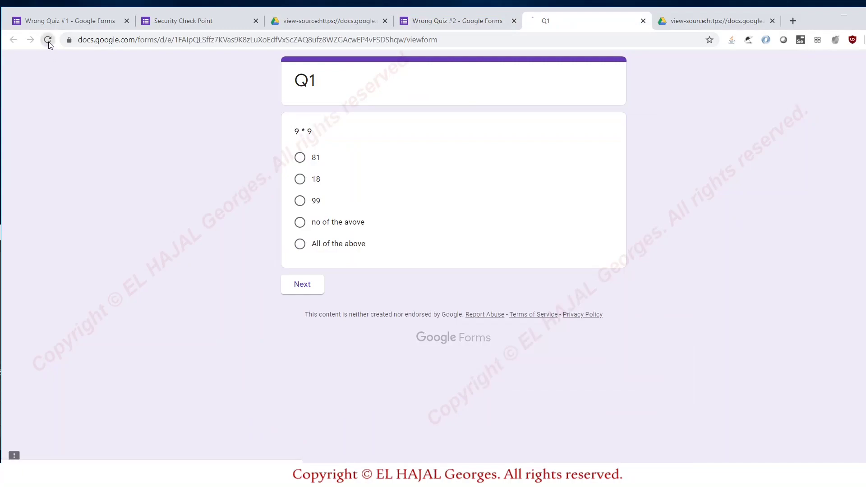
{"action": "left_click", "coordinate": [299, 157]}
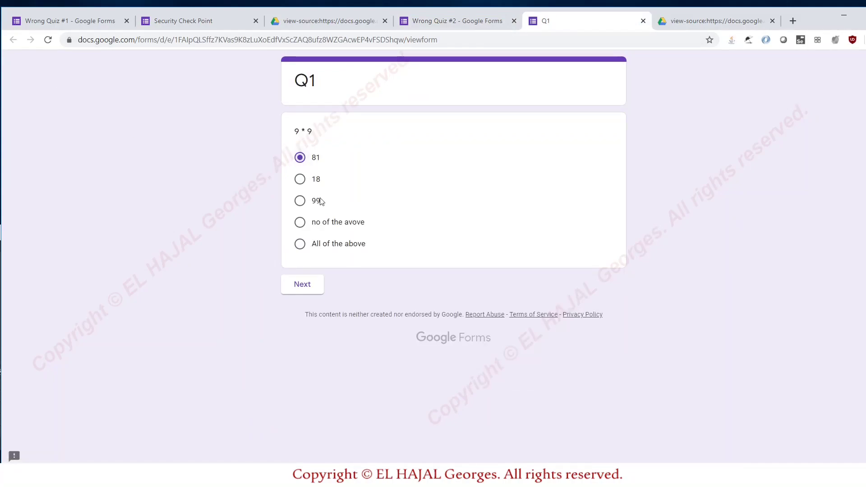
{"action": "left_click", "coordinate": [309, 284]}
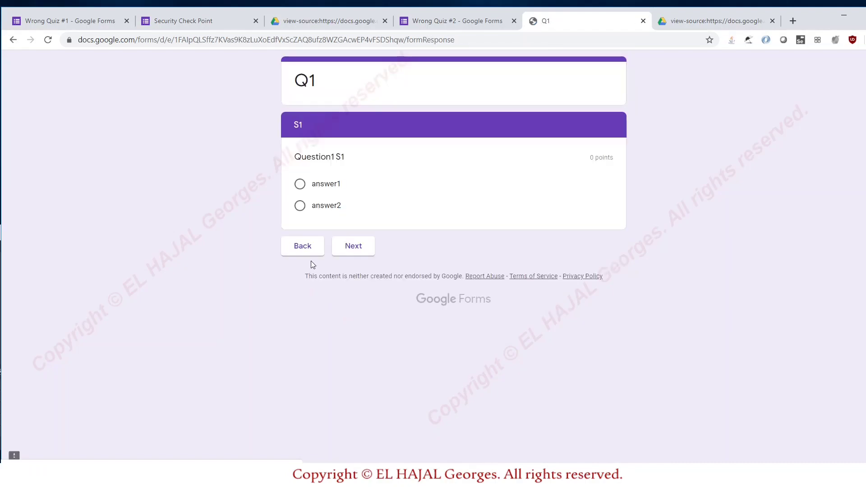
{"action": "left_click", "coordinate": [305, 249]}
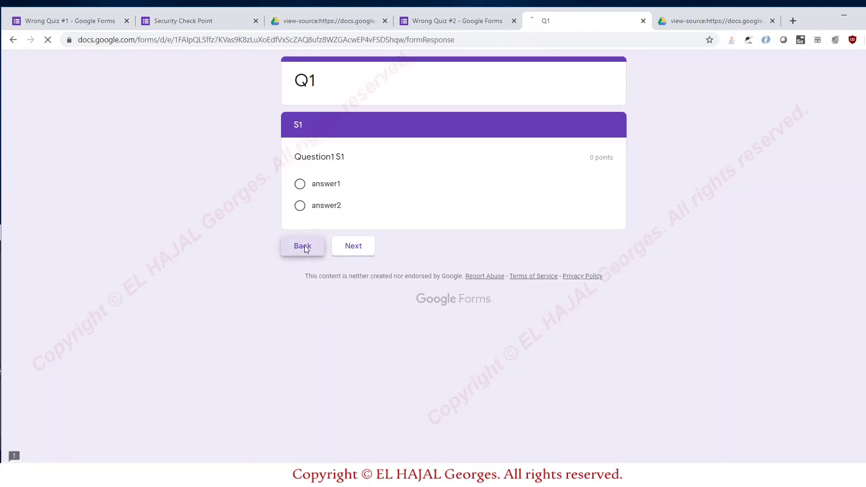
{"action": "left_click", "coordinate": [301, 202]}
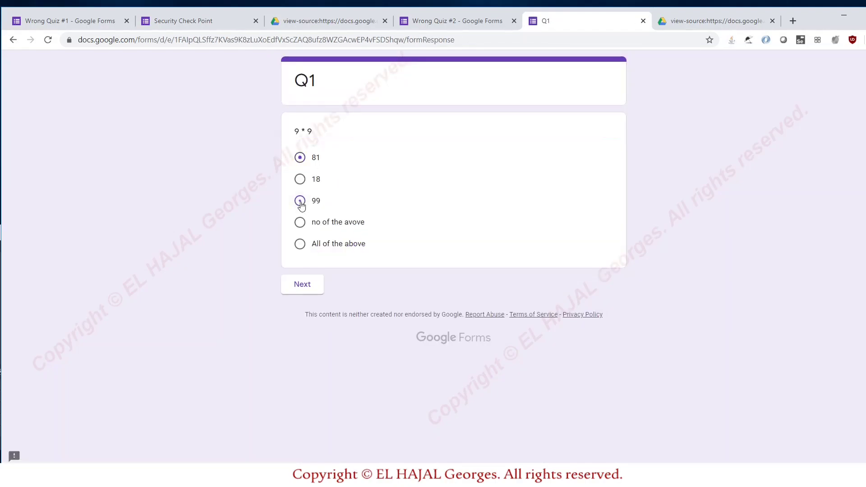
{"action": "left_click", "coordinate": [307, 282]}
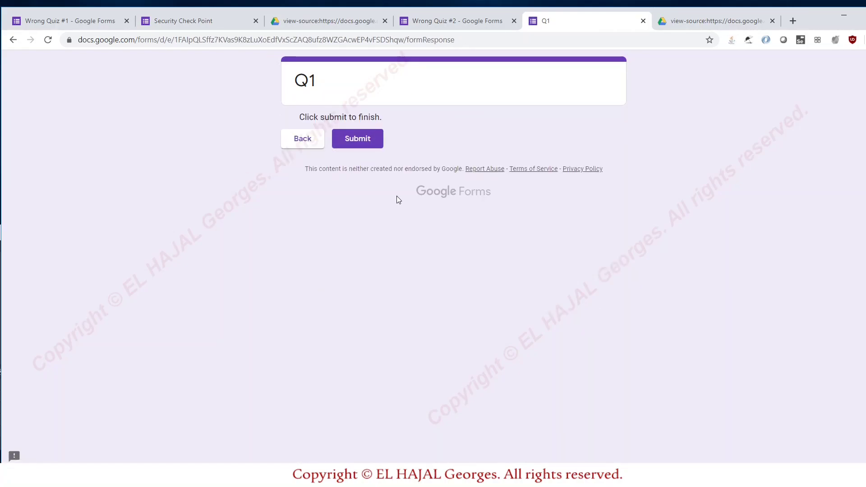
Step: View the page source and underline the 9 * 9 question and answers 81, 18 and All of the above
{"action": "right_click", "coordinate": [702, 153]}
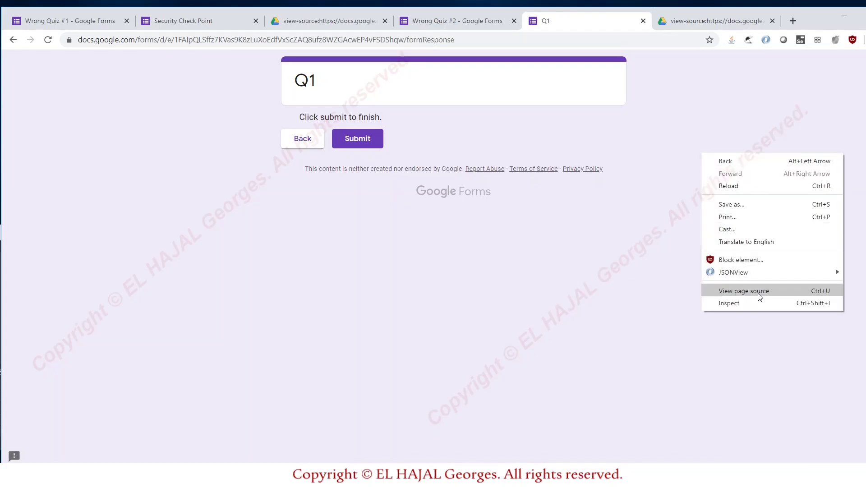
{"action": "left_click", "coordinate": [704, 22]}
{"action": "left_click", "coordinate": [712, 24]}
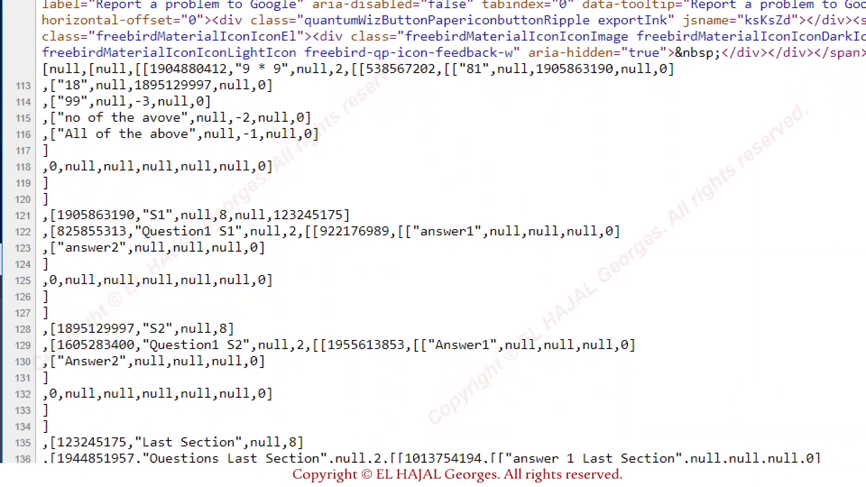
{"action": "left_click_drag", "start_coordinate": [242, 75], "coordinate": [282, 75]}
{"action": "left_click_drag", "start_coordinate": [461, 75], "coordinate": [478, 75]}
{"action": "mouse_move", "coordinate": [65, 94]}
{"action": "left_mouse_down"}
{"action": "mouse_move", "coordinate": [72, 105]}
{"action": "mouse_move", "coordinate": [170, 124]}
{"action": "left_mouse_up"}
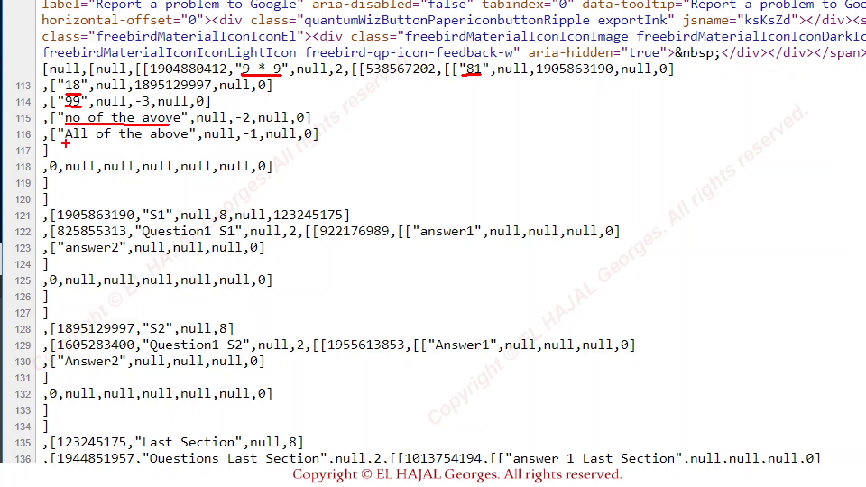
{"action": "left_click_drag", "start_coordinate": [66, 143], "coordinate": [183, 144]}
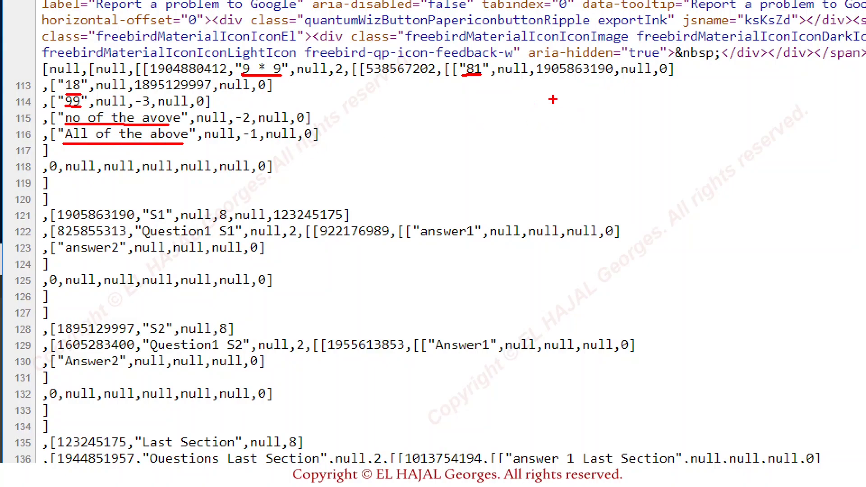
{"action": "mouse_move", "coordinate": [536, 65]}
{"action": "left_mouse_down"}
{"action": "mouse_move", "coordinate": [536, 77]}
{"action": "mouse_move", "coordinate": [616, 74]}
{"action": "left_mouse_up"}
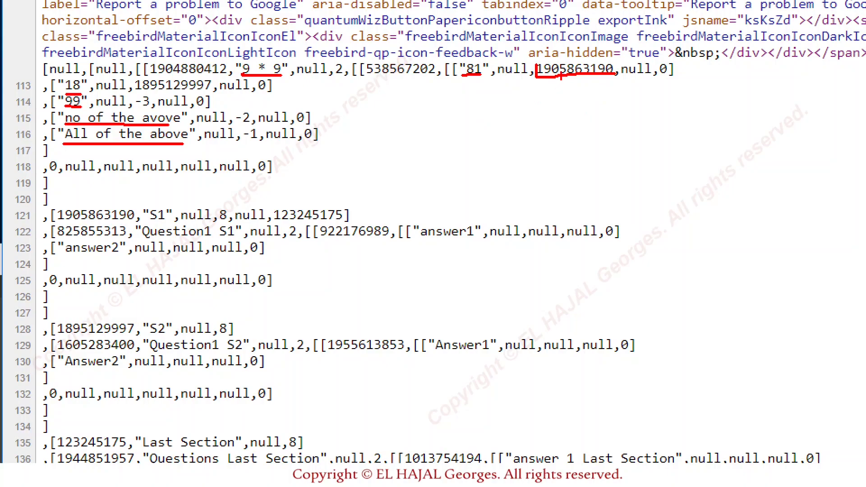
{"action": "mouse_move", "coordinate": [562, 76]}
{"action": "left_mouse_down"}
{"action": "mouse_move", "coordinate": [334, 147]}
{"action": "mouse_move", "coordinate": [50, 212]}
{"action": "mouse_move", "coordinate": [103, 227]}
{"action": "mouse_move", "coordinate": [136, 216]}
{"action": "mouse_move", "coordinate": [107, 197]}
{"action": "left_mouse_up"}
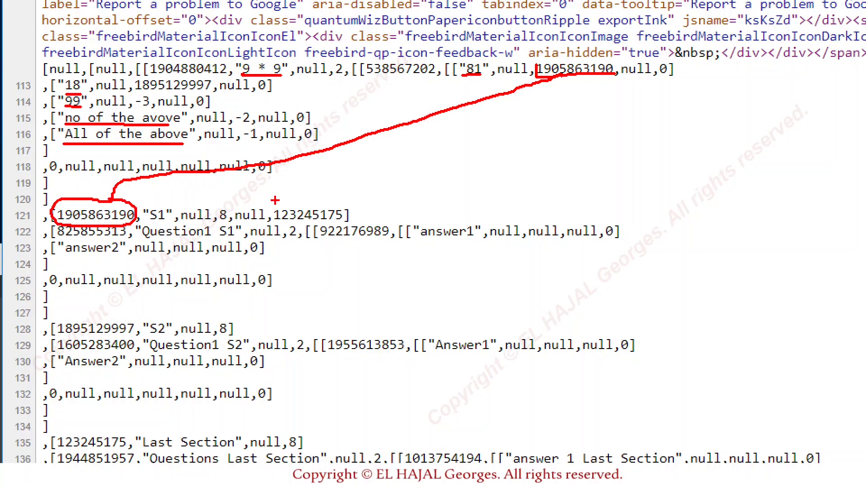
{"action": "mouse_move", "coordinate": [135, 94]}
{"action": "left_mouse_down"}
{"action": "mouse_move", "coordinate": [217, 90]}
{"action": "mouse_move", "coordinate": [190, 74]}
{"action": "mouse_move", "coordinate": [131, 80]}
{"action": "mouse_move", "coordinate": [144, 96]}
{"action": "left_mouse_up"}
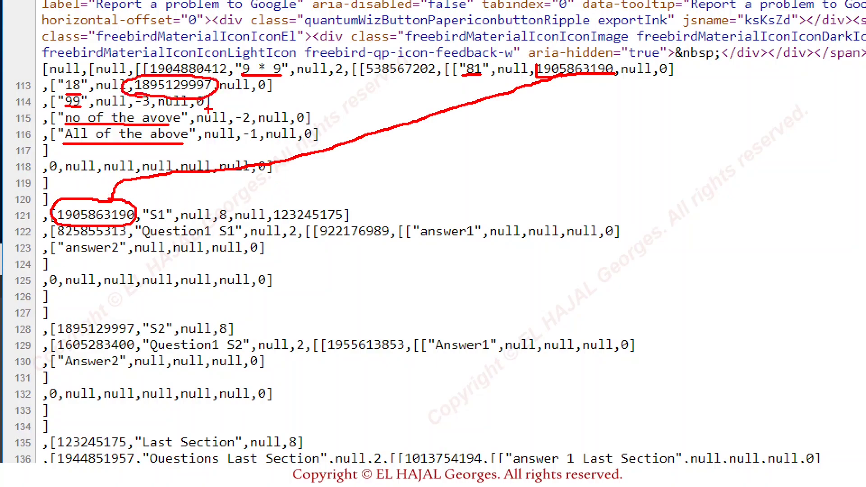
{"action": "mouse_move", "coordinate": [211, 94]}
{"action": "left_mouse_down"}
{"action": "mouse_move", "coordinate": [231, 113]}
{"action": "mouse_move", "coordinate": [181, 278]}
{"action": "mouse_move", "coordinate": [138, 317]}
{"action": "mouse_move", "coordinate": [51, 309]}
{"action": "mouse_move", "coordinate": [81, 336]}
{"action": "mouse_move", "coordinate": [138, 326]}
{"action": "left_mouse_up"}
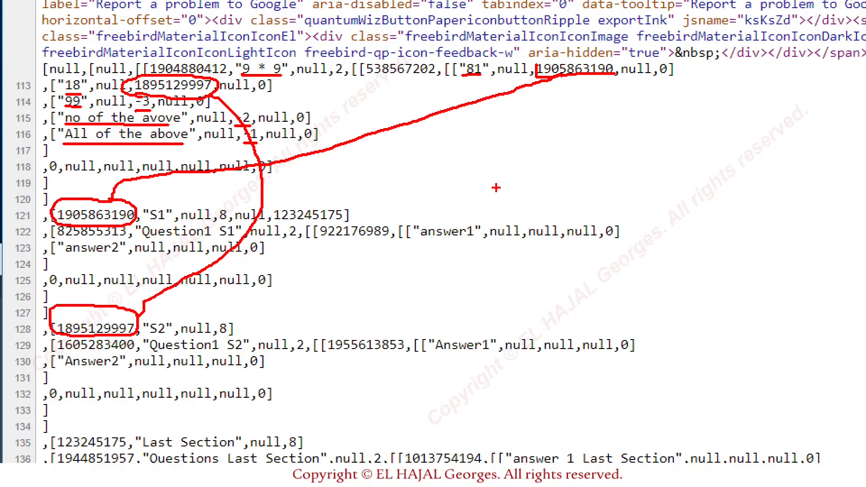
{"action": "key", "text": "Escape"}
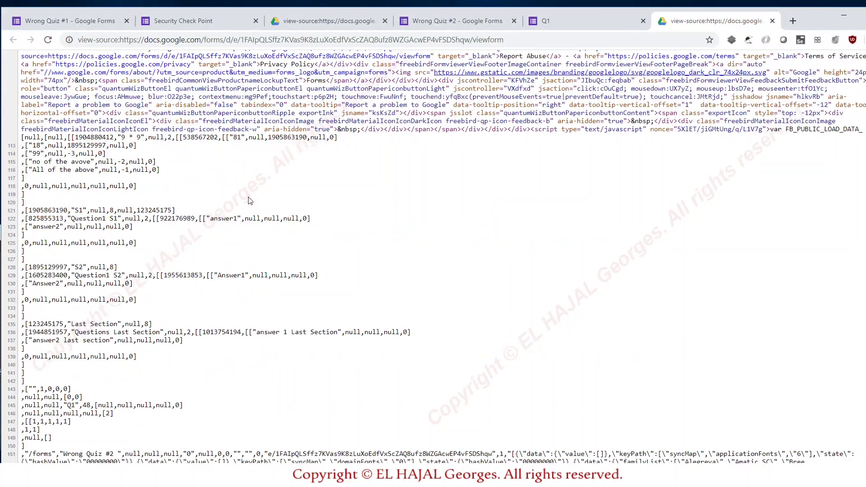
Step: Underline each 9 * 9 answer's destination: section 2 (S1), section 3 (S2), Submit form, next section, section 1 (Q1)
{"action": "left_click", "coordinate": [450, 23]}
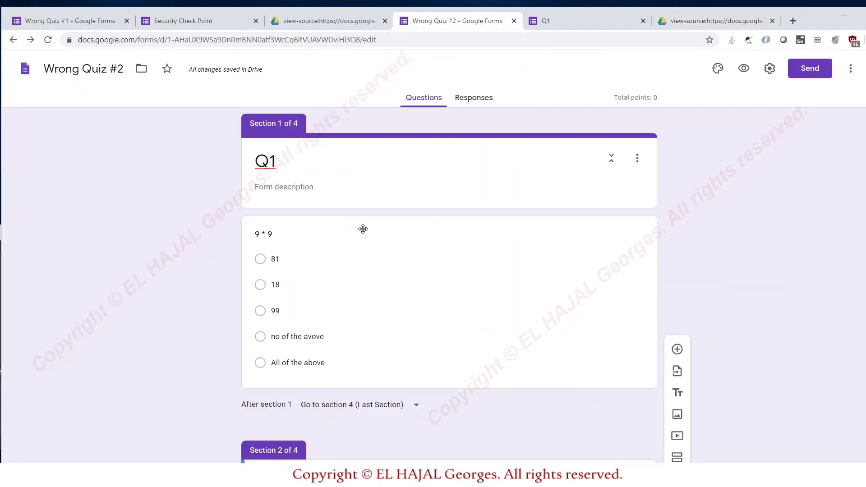
{"action": "left_click", "coordinate": [383, 238]}
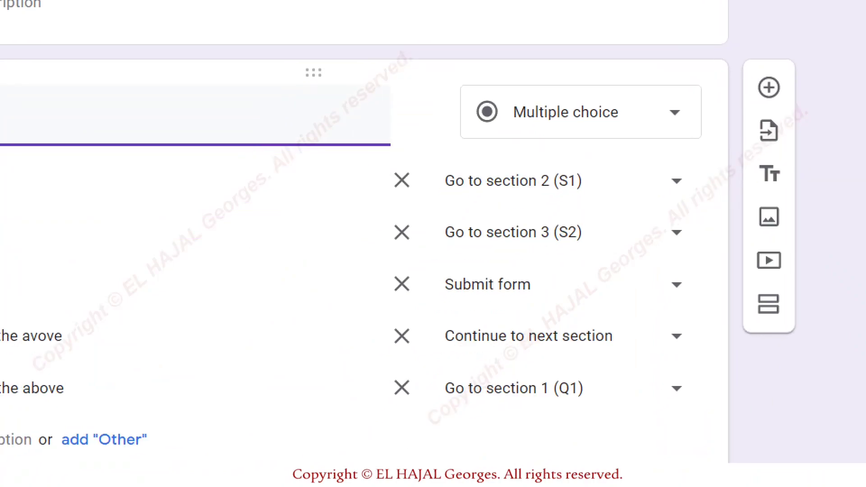
{"action": "left_click_drag", "start_coordinate": [444, 193], "coordinate": [581, 192]}
{"action": "left_click_drag", "start_coordinate": [453, 247], "coordinate": [571, 247]}
{"action": "left_click_drag", "start_coordinate": [441, 300], "coordinate": [548, 298]}
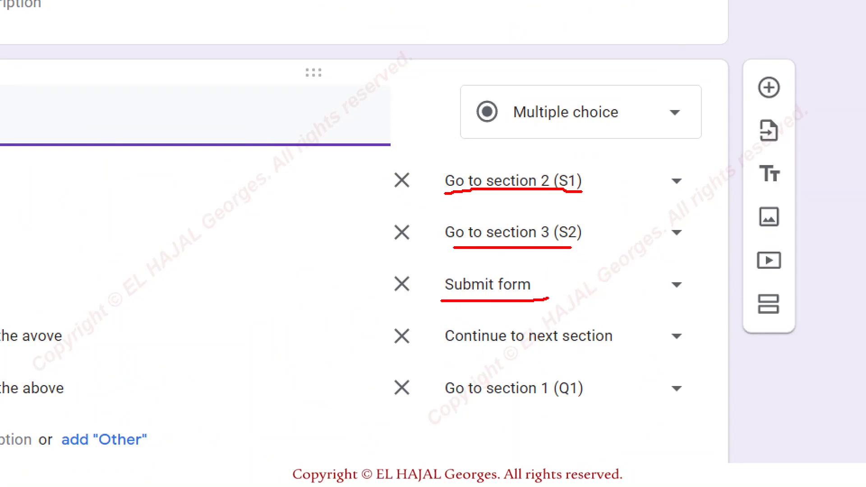
{"action": "left_click_drag", "start_coordinate": [448, 356], "coordinate": [606, 358]}
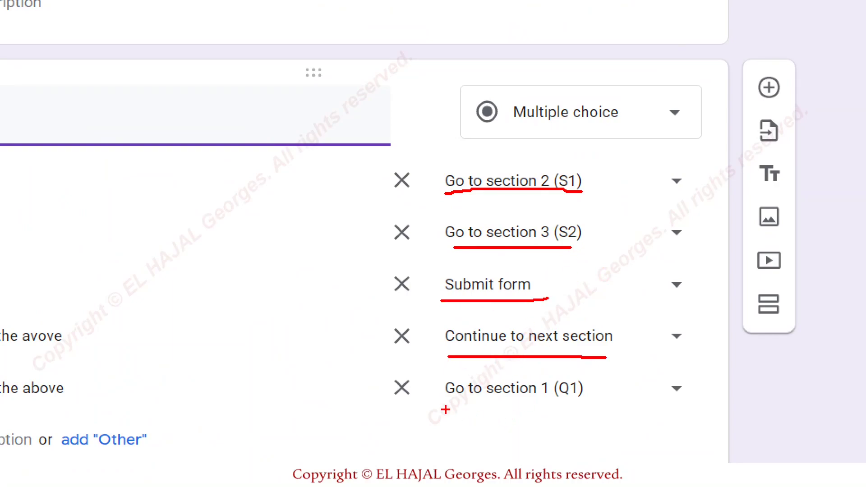
{"action": "left_click_drag", "start_coordinate": [446, 410], "coordinate": [588, 408]}
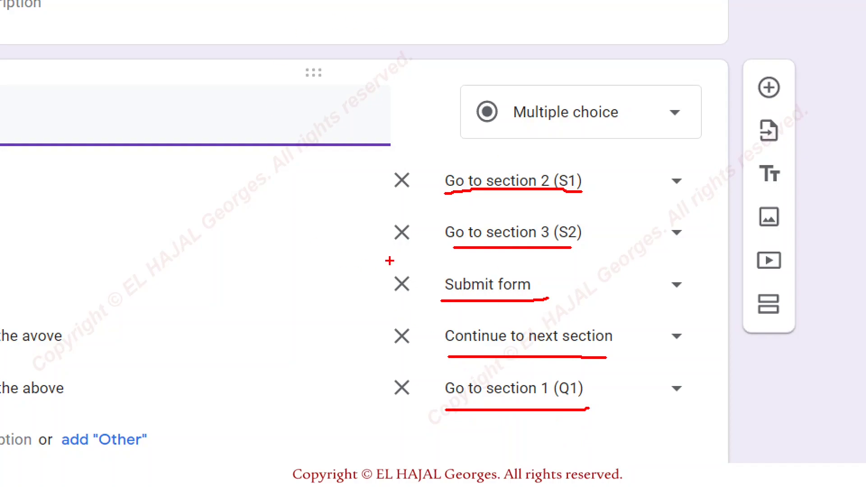
{"action": "key", "text": "Escape"}
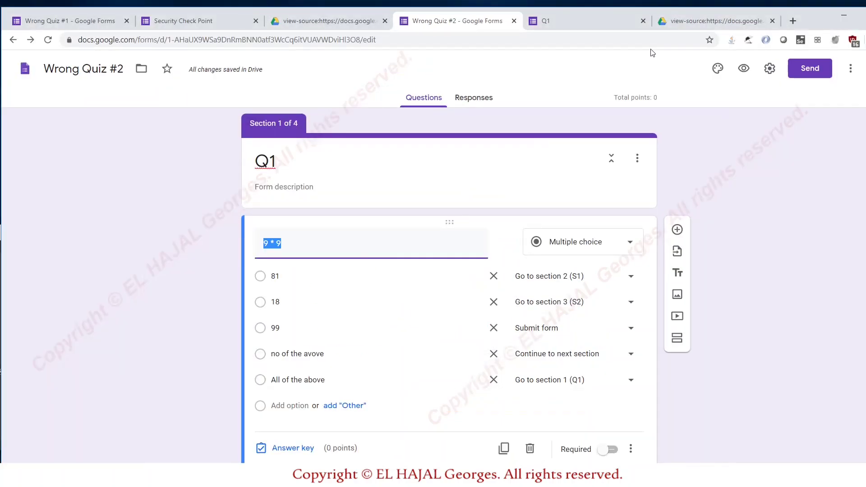
{"action": "left_click", "coordinate": [688, 21]}
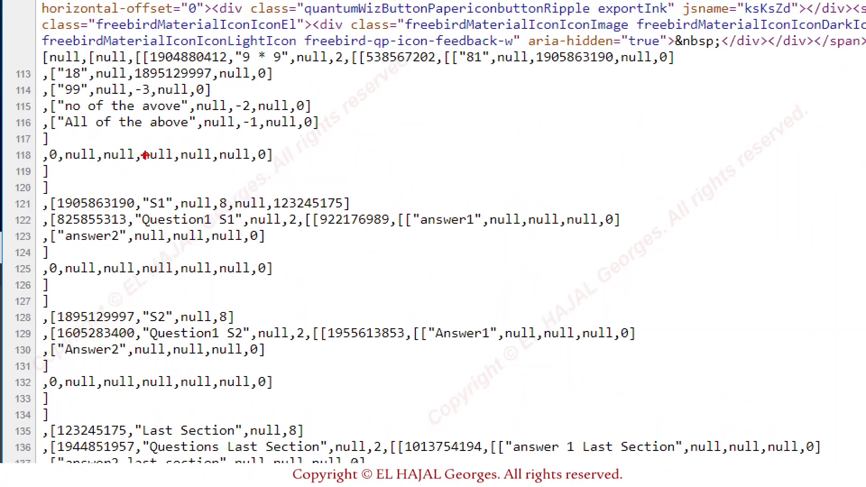
{"action": "left_click_drag", "start_coordinate": [143, 78], "coordinate": [177, 75]}
{"action": "left_click_drag", "start_coordinate": [144, 102], "coordinate": [157, 101]}
{"action": "mouse_move", "coordinate": [232, 108]}
{"action": "left_mouse_down"}
{"action": "mouse_move", "coordinate": [255, 116]}
{"action": "mouse_move", "coordinate": [260, 134]}
{"action": "left_mouse_up"}
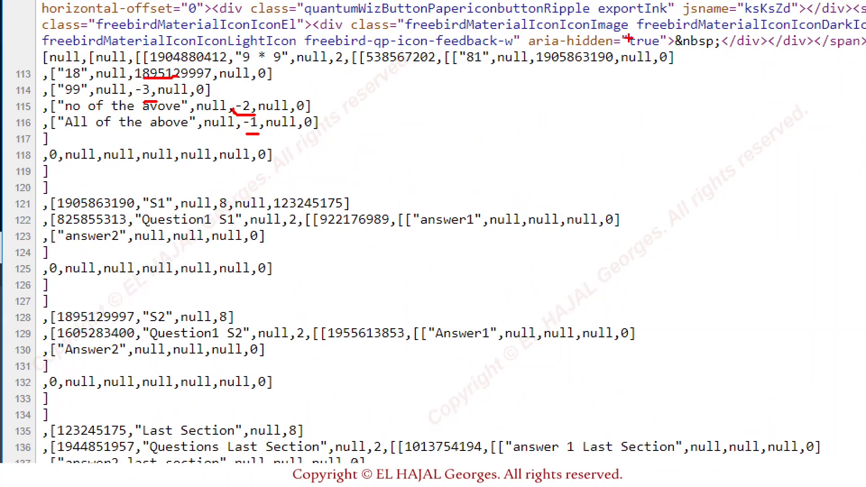
{"action": "left_click_drag", "start_coordinate": [536, 66], "coordinate": [599, 66]}
{"action": "key", "text": "Escape"}
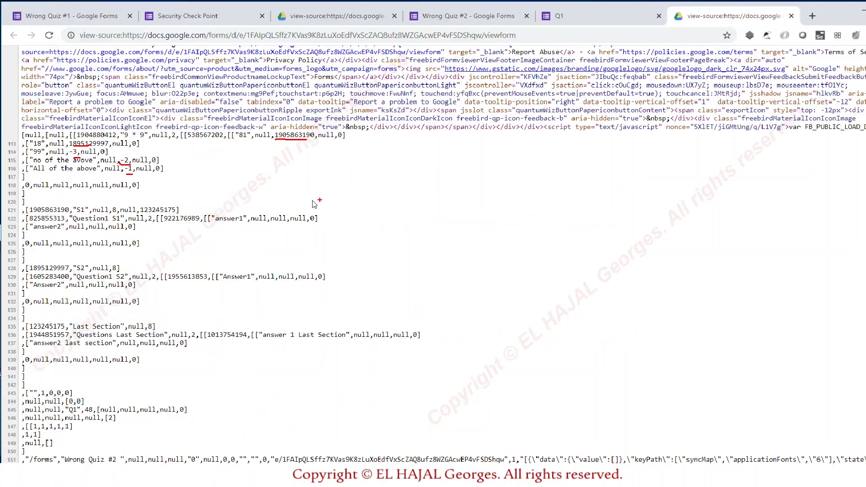